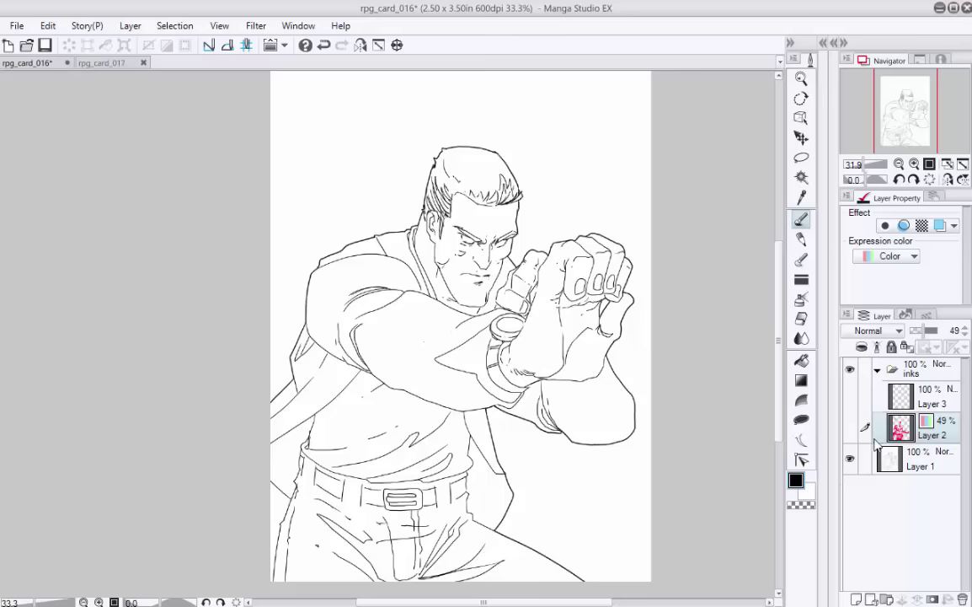
- Show the pink shadow guide on Layer 2 and lower its opacity to 19%
left_click(851, 428)
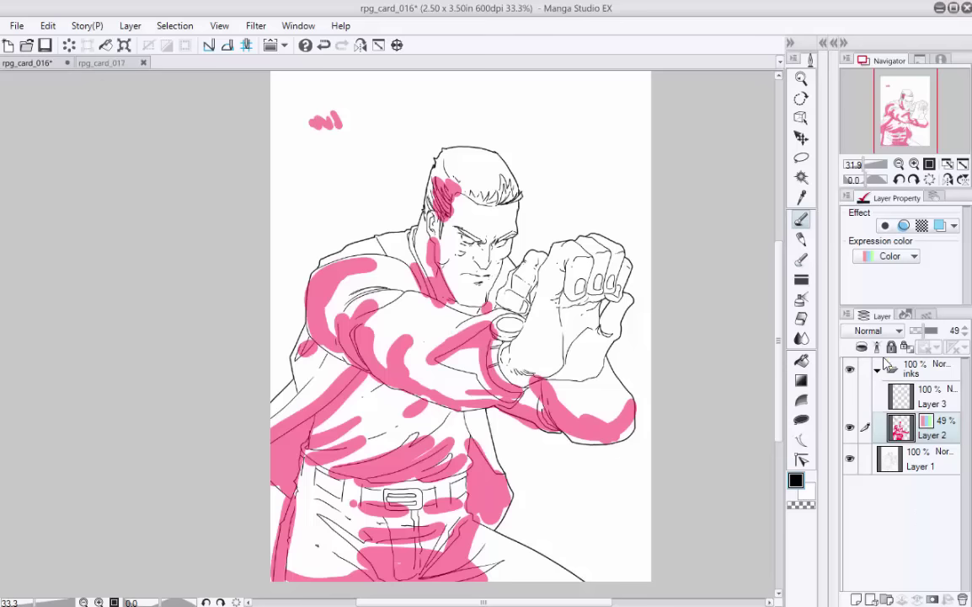
left_click_drag(927, 341, 921, 337)
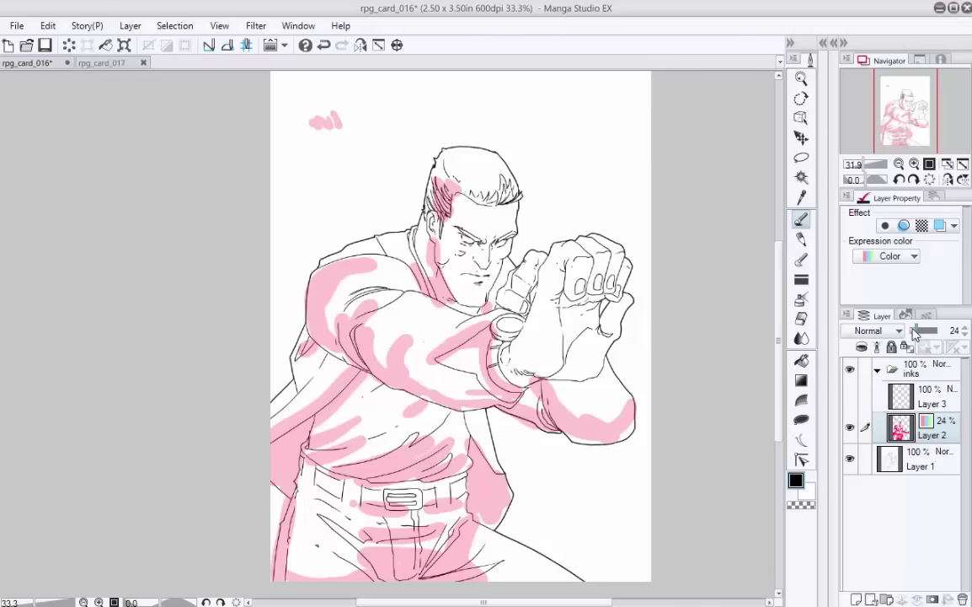
left_click_drag(918, 336, 915, 336)
- Show Layer 3 and make it the active layer for inking with the JKInking 600dpi SMALL brush
left_click(850, 396)
left_click(924, 408)
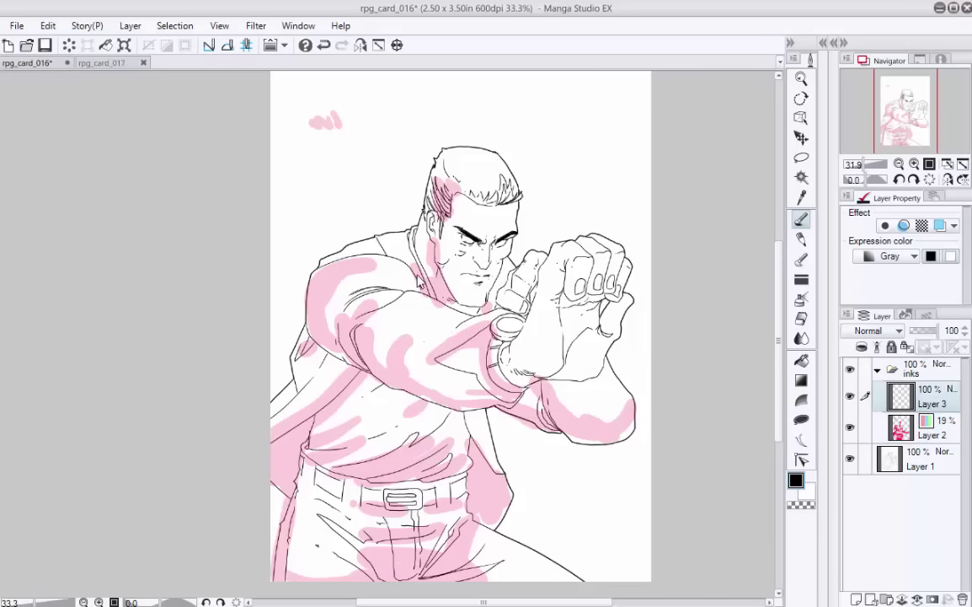
left_click(824, 43)
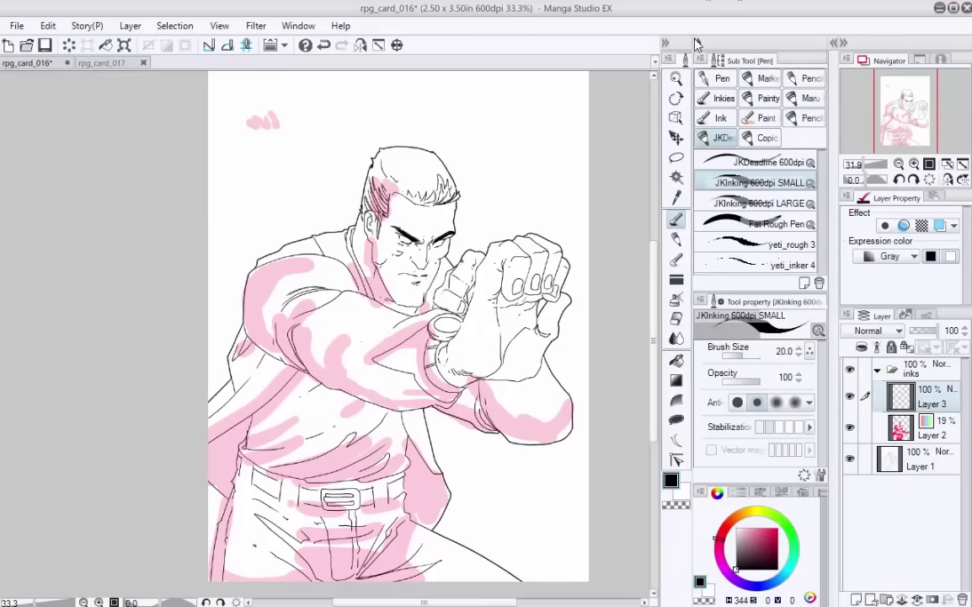
left_click(697, 43)
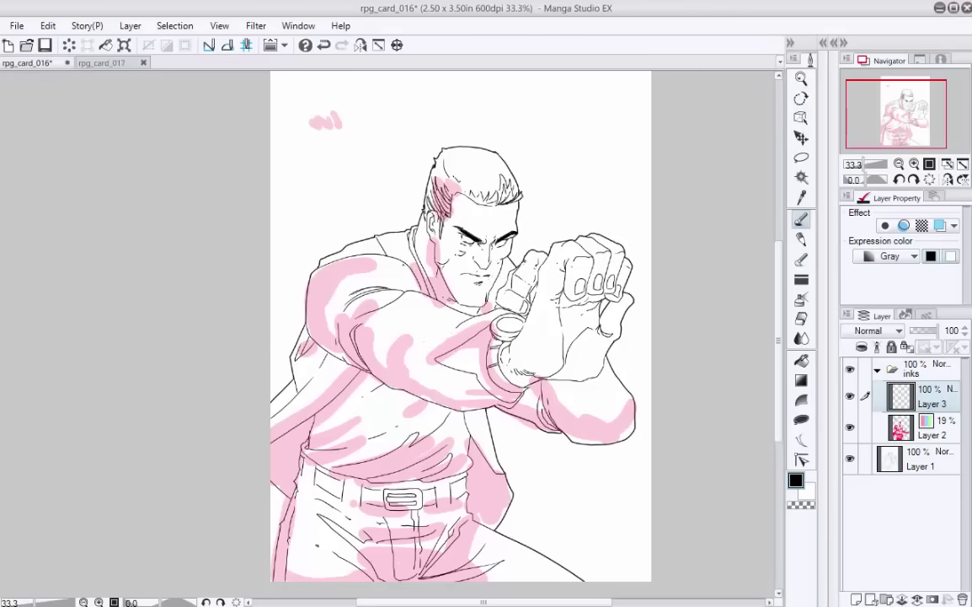
- Ink the man's jaw and chin with thicker black contour lines and clean up the chin corner
scroll(411, 257, "up", 2)
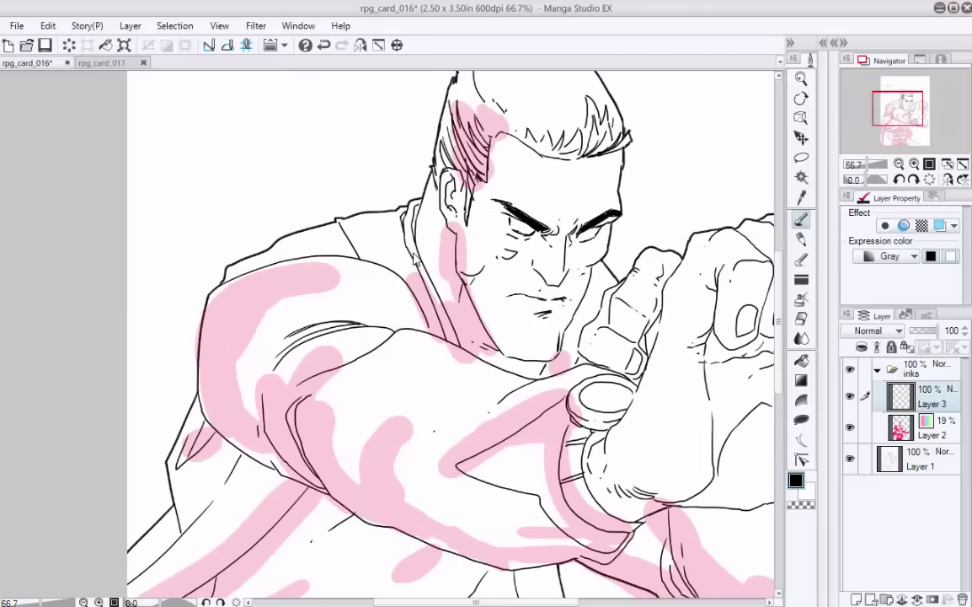
left_click_drag(479, 298, 428, 348)
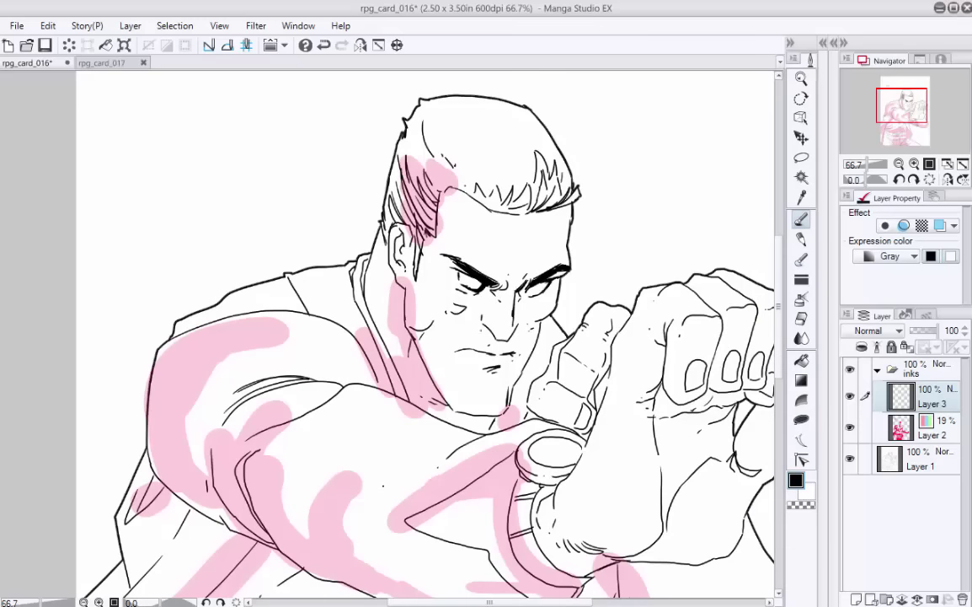
left_click_drag(551, 315, 511, 402)
mouse_move(405, 290)
left_mouse_down()
mouse_move(427, 367)
mouse_move(511, 408)
mouse_move(514, 384)
left_mouse_up()
key("x")
left_click_drag(516, 399, 512, 413)
key("x")
- Ink black strands through the side hair above the ear, following the pink shadow guide
scroll(390, 312, "up", 2)
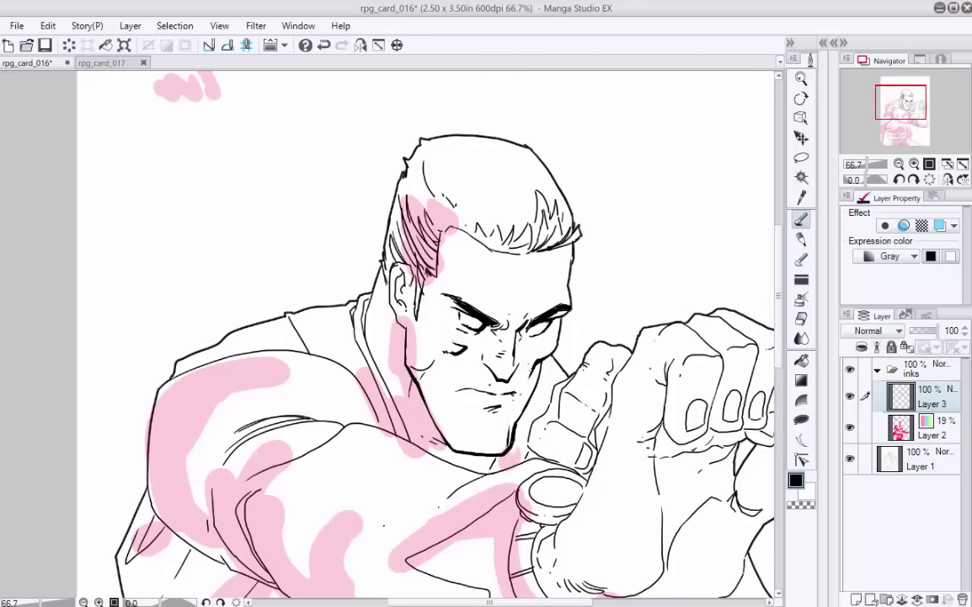
left_click_drag(405, 300, 408, 315)
left_click_drag(421, 278, 422, 307)
left_click_drag(395, 265, 408, 294)
left_click_drag(408, 262, 420, 344)
mouse_move(407, 250)
left_mouse_down()
mouse_move(436, 300)
mouse_move(442, 288)
left_mouse_up()
left_click_drag(431, 233, 451, 260)
left_click_drag(425, 211, 463, 256)
left_click_drag(441, 273, 431, 307)
- Ink dark spiky strokes along the hairline and the front fringe
left_click_drag(411, 207, 423, 236)
left_click_drag(451, 236, 495, 279)
left_click_drag(506, 280, 564, 246)
mouse_move(539, 279)
left_mouse_down()
mouse_move(580, 258)
mouse_move(561, 235)
left_mouse_up()
left_click_drag(564, 268, 569, 230)
left_click_drag(546, 262, 552, 225)
mouse_move(511, 279)
left_mouse_down()
mouse_move(531, 240)
mouse_move(506, 255)
mouse_move(553, 251)
left_mouse_up()
- Build up the black masses and strands in the front and upper hair, leaving highlights open
key("x")
left_click_drag(544, 273, 560, 249)
mouse_move(505, 215)
left_mouse_down()
mouse_move(493, 248)
mouse_move(504, 253)
mouse_move(487, 245)
mouse_move(512, 252)
left_mouse_up()
left_click_drag(472, 223, 506, 257)
left_click_drag(444, 208, 476, 255)
left_click_drag(539, 205, 571, 251)
left_click_drag(523, 185, 563, 240)
left_click_drag(505, 253, 512, 272)
- Ink the crown and back of the hair with heavy strokes along its outline
left_click_drag(531, 195, 488, 184)
mouse_move(476, 184)
left_mouse_down()
mouse_move(499, 208)
mouse_move(456, 201)
left_mouse_up()
mouse_move(470, 188)
left_mouse_down()
mouse_move(433, 211)
mouse_move(416, 237)
left_mouse_up()
left_click_drag(430, 216, 400, 307)
mouse_move(428, 168)
left_mouse_down()
mouse_move(423, 156)
mouse_move(422, 201)
left_mouse_up()
left_click_drag(423, 202, 417, 148)
- Ink the shadows in the ear and thicken the back of the neck and collar lines
left_click_drag(421, 278, 432, 261)
left_click_drag(390, 233, 373, 286)
left_click_drag(380, 264, 371, 293)
left_click_drag(379, 337, 371, 279)
left_click_drag(357, 254, 390, 337)
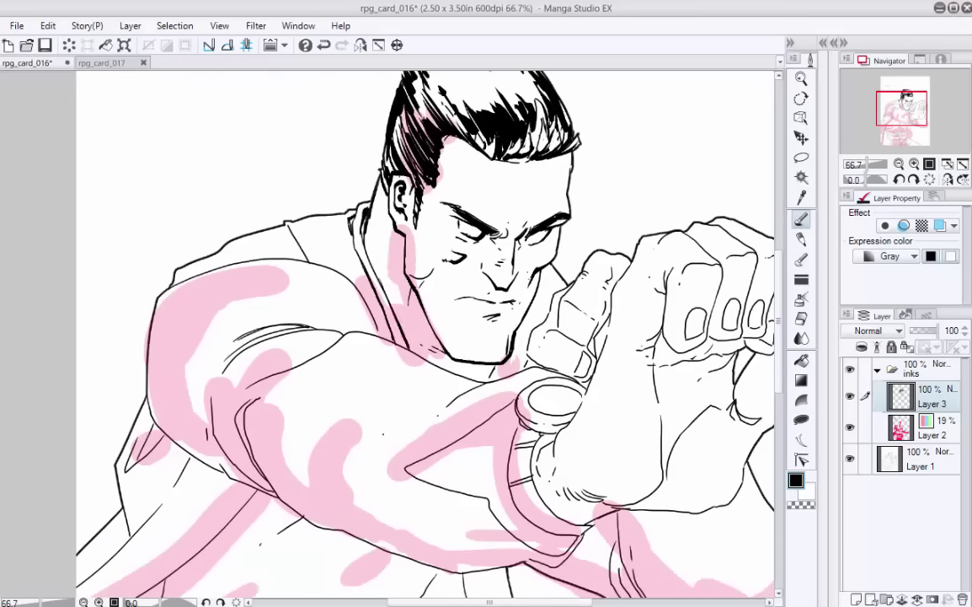
- Ink the neck line below the chin and thicken the outlines of the raised hand's curled fingers
left_click_drag(495, 366, 488, 376)
left_click_drag(489, 362, 461, 307)
left_click_drag(590, 269, 492, 238)
mouse_move(557, 146)
left_mouse_down()
mouse_move(594, 177)
mouse_move(581, 246)
left_mouse_up()
left_click_drag(581, 251, 542, 249)
left_click_drag(541, 194, 540, 254)
left_click_drag(575, 138, 628, 162)
mouse_move(633, 167)
left_mouse_down()
mouse_move(616, 241)
mouse_move(584, 250)
left_mouse_up()
mouse_move(659, 174)
left_mouse_down()
mouse_move(647, 213)
mouse_move(618, 251)
left_mouse_up()
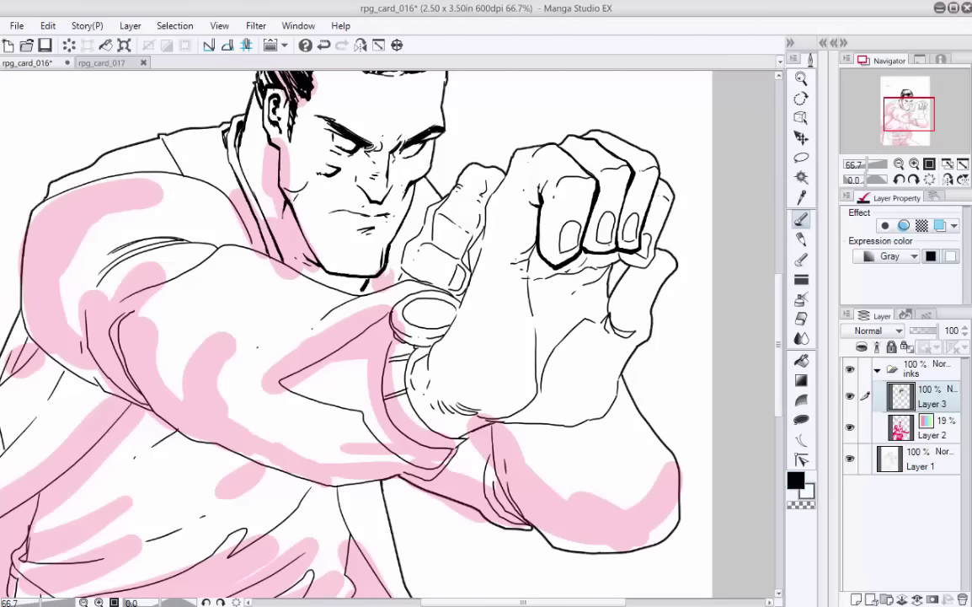
- Thicken the raised hand's outer contour from the wrist over the knuckles to the outer finger edges
left_click_drag(551, 223, 516, 273)
mouse_move(404, 390)
left_mouse_down()
mouse_move(481, 202)
mouse_move(524, 195)
left_mouse_up()
left_click_drag(527, 194, 598, 195)
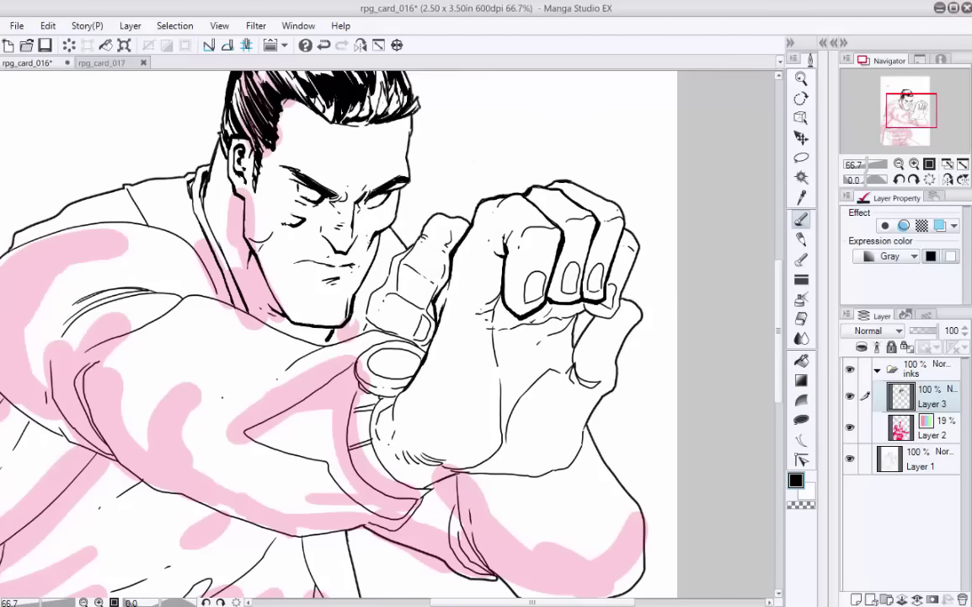
left_click_drag(638, 243, 614, 316)
mouse_move(615, 317)
left_mouse_down()
mouse_move(584, 305)
mouse_move(575, 377)
left_mouse_up()
left_click_drag(574, 362, 579, 387)
left_click_drag(573, 313, 539, 323)
left_click_drag(576, 316, 559, 334)
- Ink the palm creases and the heel of the raised hand with heavier lines
left_click_drag(447, 358, 466, 343)
mouse_move(511, 314)
left_mouse_down()
mouse_move(519, 363)
mouse_move(466, 455)
mouse_move(474, 459)
left_mouse_up()
mouse_move(442, 474)
left_mouse_down()
mouse_move(514, 456)
mouse_move(605, 410)
mouse_move(635, 352)
left_mouse_up()
left_click_drag(408, 417, 479, 394)
left_click_drag(500, 345, 483, 390)
- Ink bold contours along the extended sleeve's upper edge, cuff and main folds
mouse_move(335, 394)
left_mouse_down()
mouse_move(496, 311)
mouse_move(512, 315)
left_mouse_up()
key("x")
left_click_drag(453, 311, 506, 307)
key("x")
left_click_drag(379, 328, 519, 318)
left_click_drag(404, 303, 433, 344)
mouse_move(222, 347)
left_mouse_down()
mouse_move(292, 309)
mouse_move(448, 351)
left_mouse_up()
left_click_drag(346, 308, 397, 337)
left_click_drag(187, 332, 303, 303)
- Fill the shoulder and upper sleeve shadows with heavy black strokes shaped around the folds
mouse_move(141, 250)
left_mouse_down()
mouse_move(332, 283)
mouse_move(340, 303)
left_mouse_up()
left_click_drag(249, 202, 268, 230)
left_click_drag(487, 296, 464, 341)
mouse_move(195, 358)
left_mouse_down()
mouse_move(368, 297)
mouse_move(200, 263)
left_mouse_up()
left_click_drag(423, 390, 478, 433)
left_click_drag(388, 392, 425, 447)
left_click_drag(347, 320, 395, 434)
left_click_drag(307, 303, 297, 384)
left_click_drag(323, 260, 269, 392)
left_click_drag(211, 278, 245, 375)
left_click_drag(216, 250, 202, 337)
- Extend the black shadow along the underside of the forearm sleeve and add fold strokes at the shoulder
left_click_drag(337, 320, 414, 353)
left_click_drag(196, 250, 190, 337)
left_click_drag(249, 195, 184, 268)
left_click_drag(229, 180, 187, 336)
mouse_move(295, 362)
left_mouse_down()
mouse_move(339, 400)
mouse_move(445, 428)
left_mouse_up()
left_click_drag(303, 253, 318, 342)
left_click_drag(243, 283, 246, 307)
- Add fold strokes and small texture marks to the extended sleeve and finish its lower shadow edge
scroll(270, 248, "down", 1)
left_click_drag(310, 270, 243, 271)
mouse_move(223, 300)
left_mouse_down()
mouse_move(223, 360)
mouse_move(234, 363)
left_mouse_up()
left_click_drag(346, 314, 333, 319)
left_click(318, 317)
left_click_drag(494, 478, 548, 440)
left_click_drag(386, 393, 392, 419)
left_click(373, 406)
left_click_drag(249, 373, 291, 413)
left_click_drag(295, 375, 366, 433)
left_click_drag(295, 296, 260, 310)
mouse_move(257, 315)
left_mouse_down()
mouse_move(248, 334)
mouse_move(256, 322)
left_mouse_up()
left_click_drag(257, 284, 236, 312)
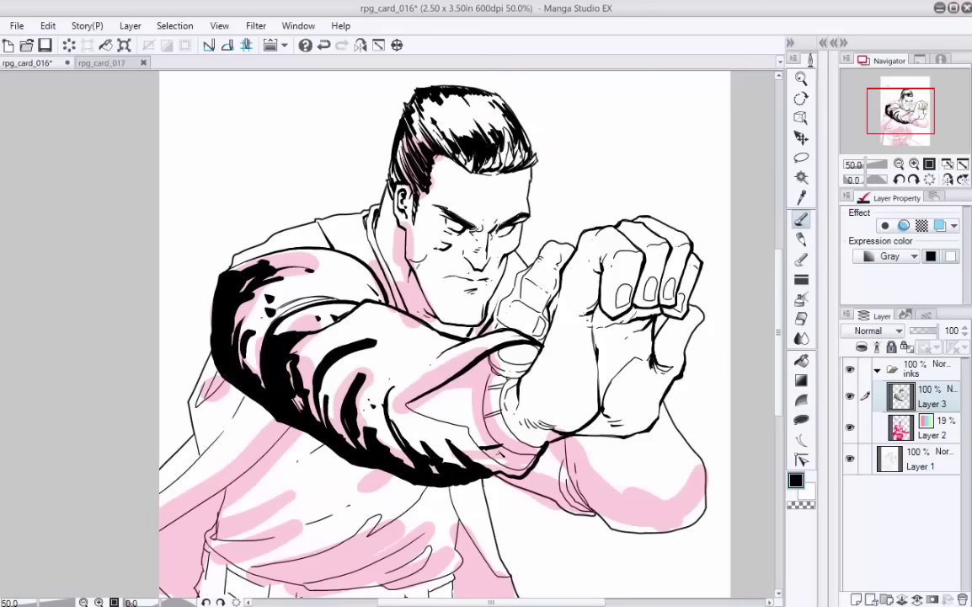
- Ink the cuff lines, the wrist shadow and the pointed detail on the forearm sleeve
left_click_drag(504, 417, 544, 446)
mouse_move(493, 369)
left_mouse_down()
mouse_move(484, 406)
mouse_move(536, 456)
left_mouse_up()
left_click_drag(487, 460, 511, 472)
left_click_drag(406, 406, 484, 397)
- Thicken the outlines of the finger segments beside the chin and the raised hand's fingernails
left_click_drag(538, 259, 520, 300)
left_click_drag(522, 271, 495, 326)
left_click_drag(511, 298, 541, 318)
left_click_drag(548, 322, 538, 338)
left_click_drag(645, 285, 656, 277)
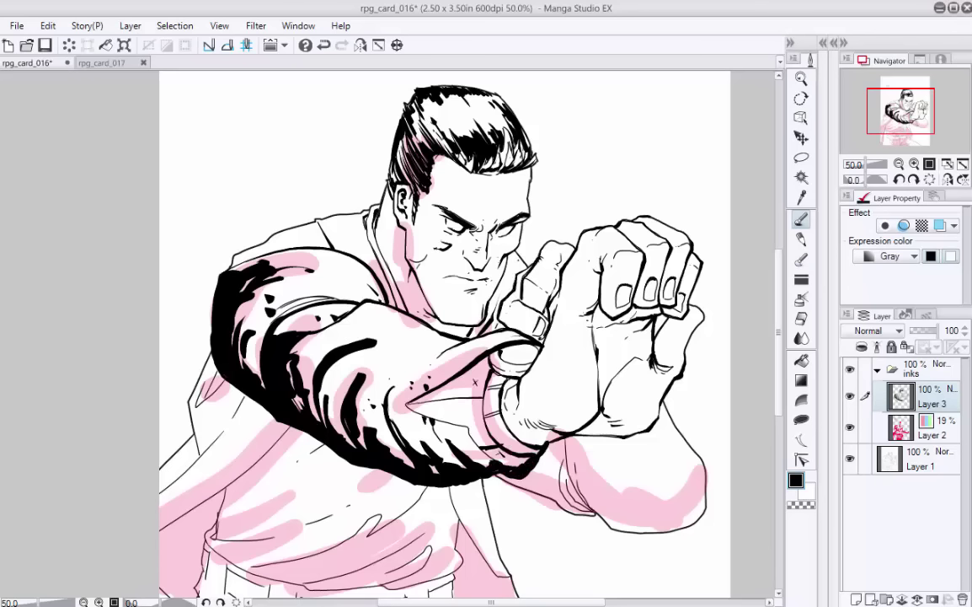
- Add short black texture marks beside the chin and along the jacket collar and shoulder
left_click_drag(508, 287, 498, 311)
left_click_drag(389, 294, 393, 298)
left_click_drag(394, 302, 399, 307)
left_click_drag(377, 270, 388, 286)
left_click_drag(366, 256, 375, 261)
left_click_drag(353, 246, 372, 253)
left_click_drag(327, 248, 341, 253)
- Fill the underside and elbow folds of the far sleeve with heavy black shadow strokes
left_click_drag(506, 413, 492, 273)
mouse_move(711, 330)
left_mouse_down()
mouse_move(692, 352)
mouse_move(623, 368)
left_mouse_up()
mouse_move(716, 353)
left_mouse_down()
mouse_move(581, 332)
mouse_move(620, 394)
left_mouse_up()
mouse_move(566, 305)
left_mouse_down()
mouse_move(607, 386)
mouse_move(696, 393)
left_mouse_up()
left_click_drag(568, 338, 594, 381)
left_click_drag(534, 347, 581, 381)
left_click_drag(497, 339, 561, 371)
left_click_drag(529, 340, 556, 358)
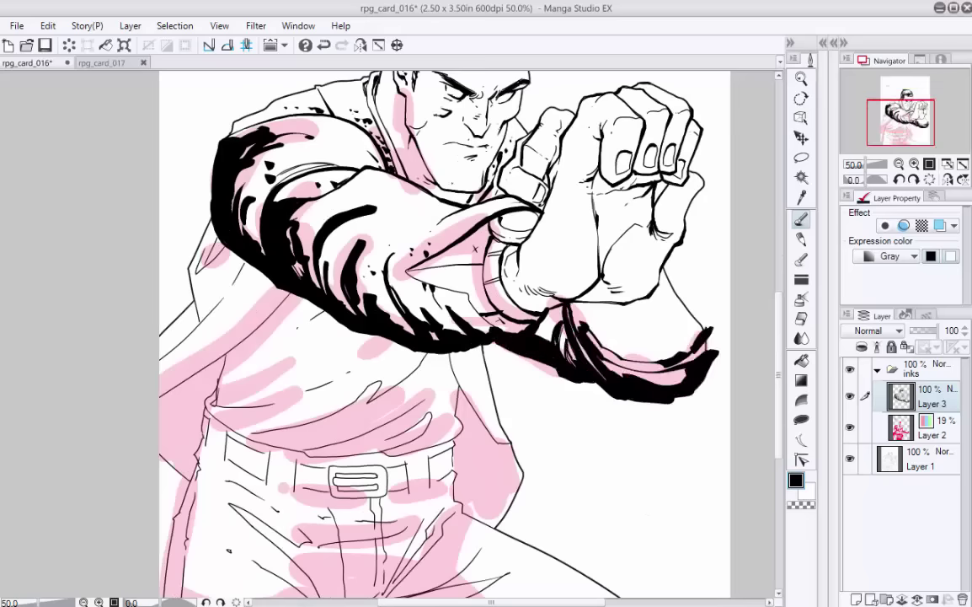
- Trim the outer edge and underside of the far sleeve's elbow shadow with the eraser
key("e")
left_click_drag(715, 324, 718, 354)
left_click_drag(631, 406, 682, 405)
key("p")
left_click_drag(313, 404, 552, 403)
left_click_drag(526, 294, 494, 327)
key("ctrl+z")
key("ctrl+z")
- Mark the jacket lining beside the near hip with a small X and ink the shirt's side line and waist fold shadows
left_click_drag(416, 413, 423, 426)
left_click_drag(423, 414, 417, 424)
mouse_move(537, 295)
left_mouse_down()
mouse_move(468, 353)
mouse_move(503, 371)
left_mouse_up()
mouse_move(642, 426)
left_mouse_down()
mouse_move(589, 399)
mouse_move(588, 418)
left_mouse_up()
left_click_drag(646, 391, 576, 431)
left_click_drag(611, 374, 492, 433)
left_click_drag(547, 414, 460, 428)
left_click_drag(593, 349, 445, 412)
- Ink the long folds at the shirt's near side and add small black texture spots across the shirt
left_click(558, 345)
left_click_drag(401, 386, 471, 396)
mouse_move(400, 381)
left_mouse_down()
mouse_move(461, 371)
mouse_move(450, 346)
left_mouse_up()
left_click_drag(405, 379, 531, 332)
left_click(509, 289)
mouse_move(637, 330)
left_mouse_down()
mouse_move(623, 369)
mouse_move(648, 352)
left_mouse_up()
- Erase the excess ink along the shirt's hem above the belt
key("e")
left_click_drag(398, 396, 408, 403)
mouse_move(461, 428)
left_mouse_down()
mouse_move(446, 424)
mouse_move(628, 433)
left_mouse_up()
left_click_drag(465, 432, 555, 439)
- Re-ink the shirt's hem and near-side shadow, mark the far jacket lining with an X and add strokes along the jacket edge
key("p")
left_click_drag(428, 406, 465, 420)
left_click_drag(396, 372, 415, 401)
left_click_drag(429, 407, 627, 421)
left_click_drag(660, 421, 669, 437)
left_click_drag(675, 368, 686, 394)
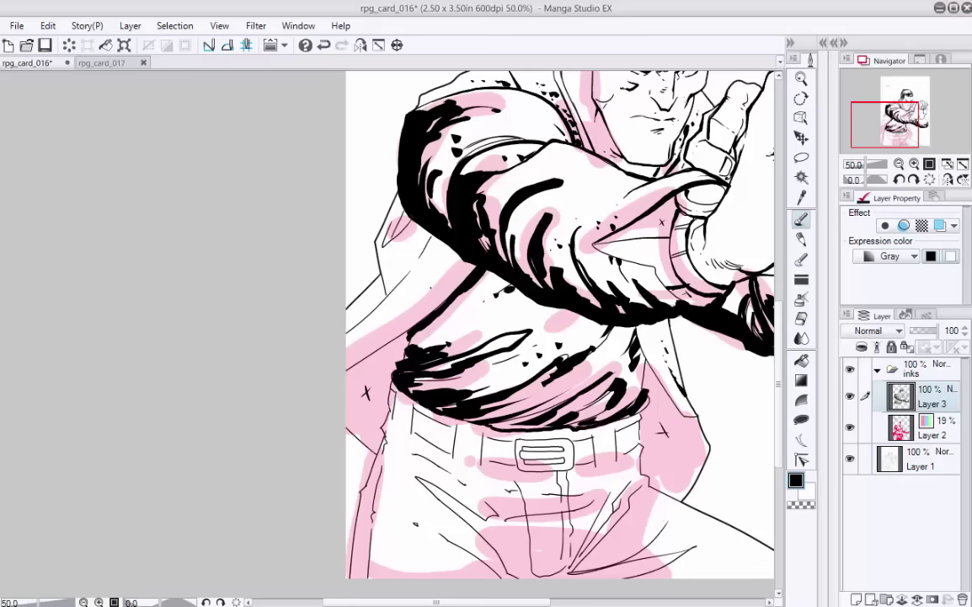
- Thicken the jacket folds behind the near arm and add short black marks on the jacket and the top of the forearm sleeve
left_click_drag(459, 255, 430, 291)
mouse_move(411, 216)
left_mouse_down()
mouse_move(395, 238)
mouse_move(422, 256)
left_mouse_up()
left_click_drag(427, 244, 368, 315)
left_click(374, 332)
left_click(366, 339)
left_click_drag(612, 182, 618, 186)
left_click_drag(626, 183, 637, 187)
- Add black fold strokes to the shirt above the far side of the belt
left_click_drag(581, 337, 538, 286)
left_click_drag(547, 330, 569, 313)
left_click_drag(549, 323, 579, 293)
- Ink the near belt loop and the belt's vertical edge beside the buckle with heavier lines
left_click_drag(556, 362, 506, 303)
key("ctrl+plus")
left_click_drag(391, 321, 390, 368)
left_click_drag(297, 288, 298, 325)
mouse_move(268, 262)
left_mouse_down()
mouse_move(266, 293)
mouse_move(302, 309)
left_mouse_up()
left_click_drag(299, 306, 352, 349)
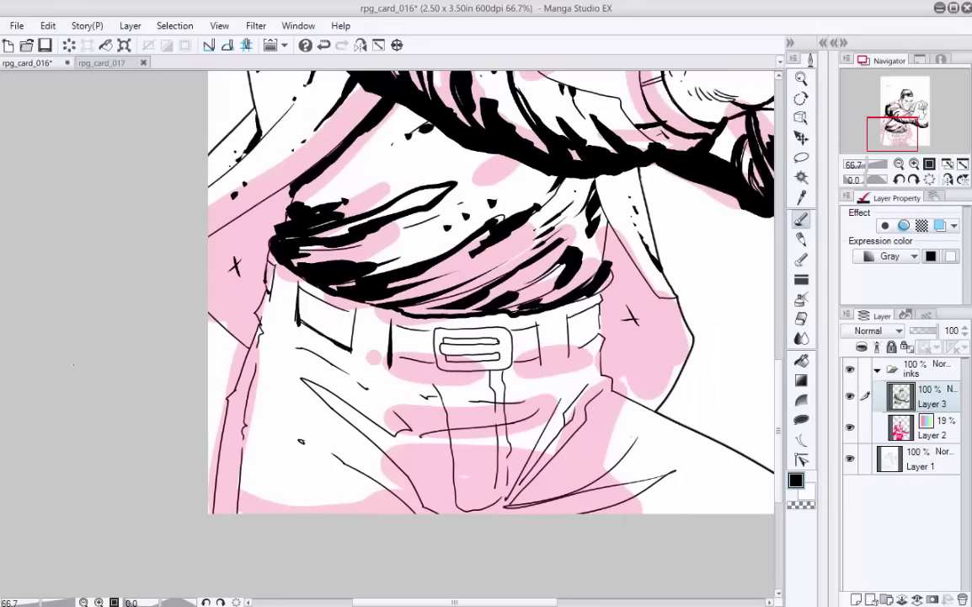
- Thicken the belt buckle's outline and inner bars and the belt edge next to it
left_click_drag(503, 328, 461, 317)
left_click_drag(395, 335, 395, 358)
left_click_drag(396, 358, 467, 359)
left_click_drag(469, 321, 468, 357)
mouse_move(405, 344)
left_mouse_down()
mouse_move(459, 345)
mouse_move(456, 329)
mouse_move(460, 350)
mouse_move(484, 351)
left_mouse_up()
mouse_move(471, 318)
left_mouse_down()
mouse_move(496, 315)
mouse_move(498, 355)
left_mouse_up()
- Ink the far belt loop and speckle the belt and its loops with small black texture spots
left_click_drag(529, 305, 528, 347)
left_click_drag(529, 306, 556, 286)
left_click_drag(566, 220, 561, 253)
left_click(537, 329)
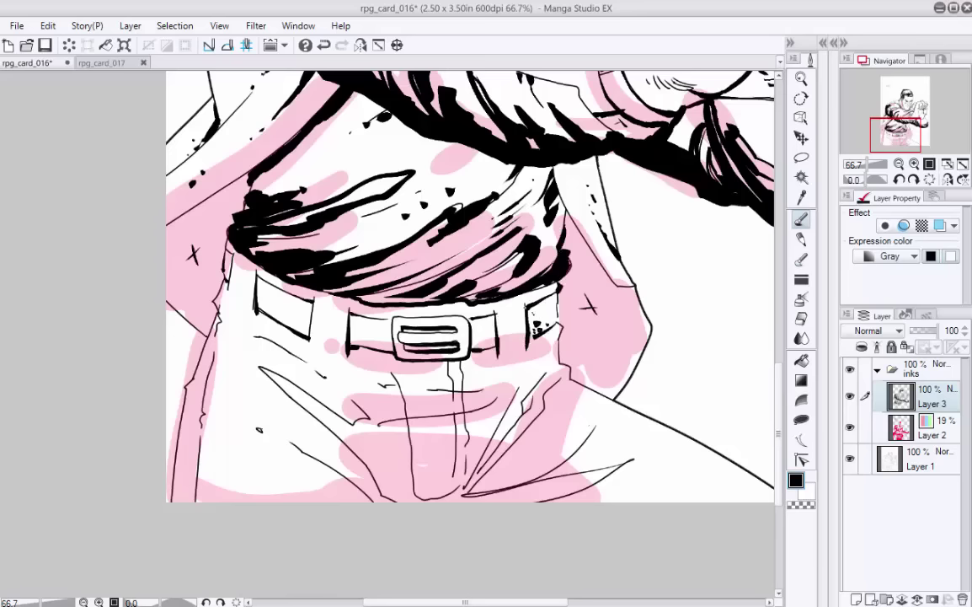
left_click(485, 344)
left_click_drag(422, 337, 478, 373)
left_click(328, 333)
left_click(336, 345)
left_click(324, 337)
left_click_drag(286, 291, 284, 311)
left_click(325, 326)
- Ink the folds converging at the crotch of the trousers and fill their base with heavy black
mouse_move(495, 379)
left_mouse_down()
mouse_move(459, 301)
mouse_move(436, 289)
left_mouse_up()
left_click_drag(539, 353, 474, 437)
left_click_drag(554, 346, 472, 444)
left_click_drag(394, 412, 462, 411)
mouse_move(373, 396)
left_mouse_down()
mouse_move(427, 400)
mouse_move(379, 437)
left_mouse_up()
left_click_drag(353, 404, 375, 445)
left_click_drag(325, 377, 364, 404)
- Ink thick horizontal fold shadows across the trouser front below the belt buckle
left_click_drag(364, 386, 427, 396)
left_click_drag(452, 374, 478, 373)
left_click_drag(349, 366, 503, 334)
left_click_drag(380, 340, 413, 341)
left_click_drag(352, 317, 447, 326)
left_click_drag(404, 371, 426, 361)
left_click_drag(364, 384, 377, 396)
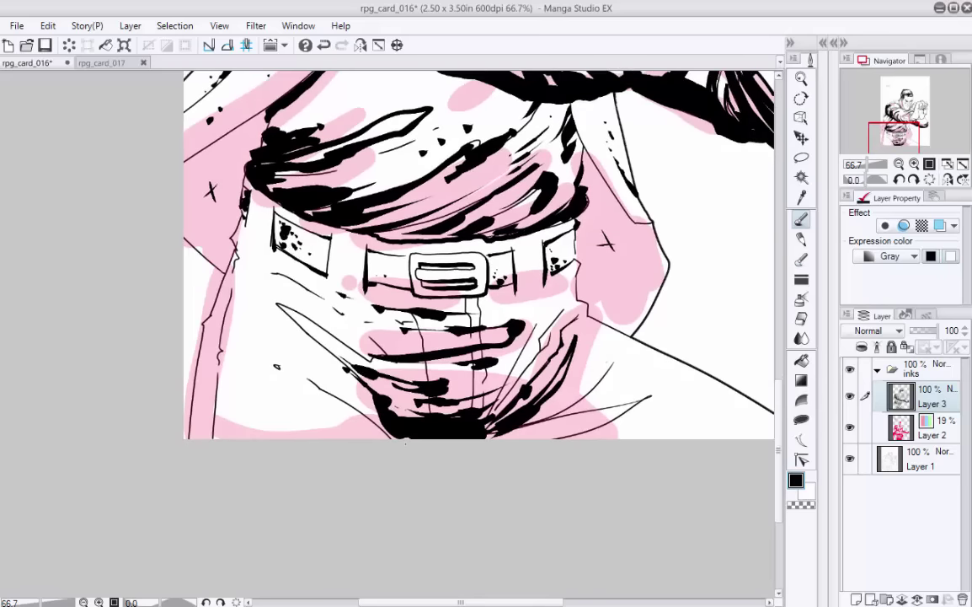
- Add fold strokes and small black spots to the near thigh, pocket and hip of the trousers
left_click_drag(471, 424, 498, 431)
mouse_move(358, 413)
left_mouse_down()
mouse_move(394, 437)
mouse_move(361, 437)
left_mouse_up()
left_click_drag(212, 415, 278, 412)
left_click_drag(222, 375, 239, 374)
left_click_drag(274, 317, 289, 335)
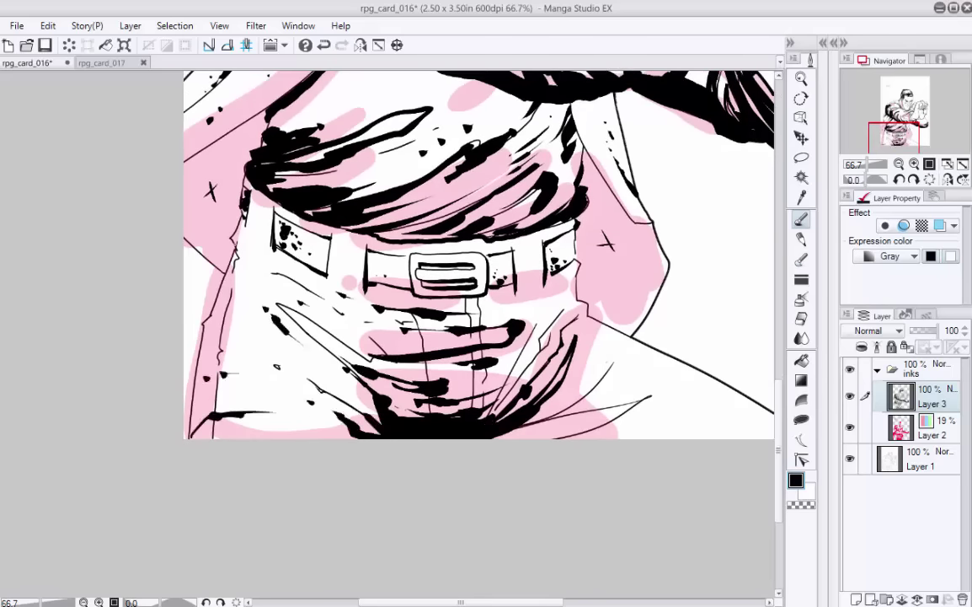
left_click_drag(237, 251, 254, 267)
left_click_drag(267, 266, 300, 282)
left_click_drag(313, 371, 340, 385)
- Ink the far thigh's fold shadows and add short black marks around the far hip and below the belt
left_click_drag(625, 360, 540, 415)
left_click_drag(650, 396, 548, 431)
left_click_drag(655, 435, 581, 431)
left_click_drag(588, 305, 589, 319)
left_click_drag(577, 263, 578, 299)
left_click_drag(557, 293, 542, 302)
mouse_move(554, 307)
left_mouse_down()
mouse_move(545, 316)
mouse_move(529, 308)
left_mouse_up()
left_click_drag(376, 293, 383, 299)
left_click_drag(389, 299, 424, 306)
left_click_drag(354, 304, 363, 312)
- Hide the pink shadow guide on Layer 2 and reinforce the line at the belt's far end
mouse_move(358, 308)
left_mouse_down()
mouse_move(250, 376)
mouse_move(246, 398)
left_mouse_up()
left_click(850, 427)
left_click_drag(459, 320, 457, 351)
left_click_drag(278, 286, 336, 319)
- Fill the jacket lining on both sides of the waist and the pointed cuff opening with solid black
key("g")
key("g")
left_click(151, 293)
left_click(555, 354)
mouse_move(554, 337)
left_mouse_down()
mouse_move(439, 512)
mouse_move(414, 591)
left_mouse_up()
left_click(406, 339)
left_click(442, 433)
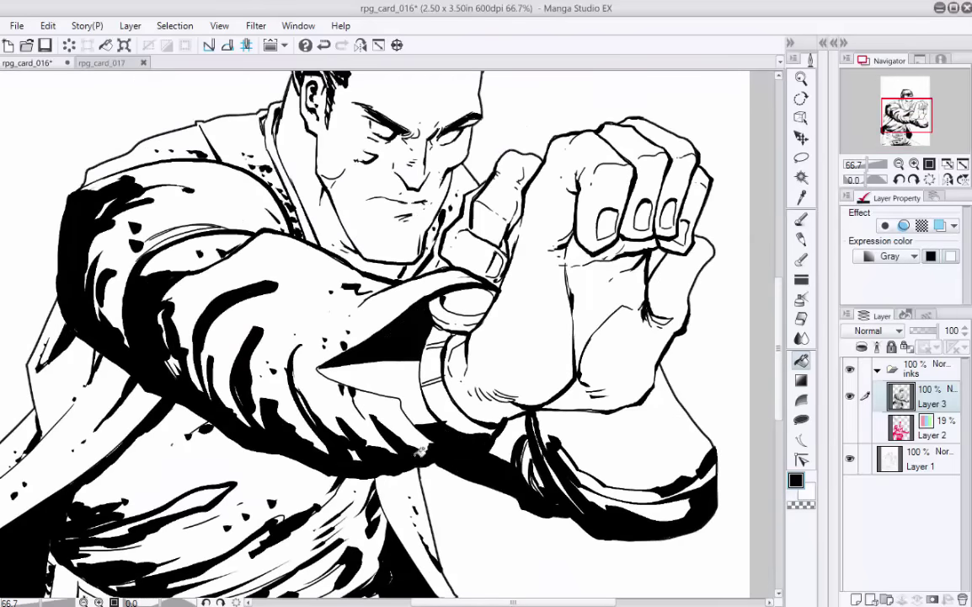
- Paint white over the black fill inside the pointed cuff opening of the near sleeve
scroll(419, 452, "down", 2)
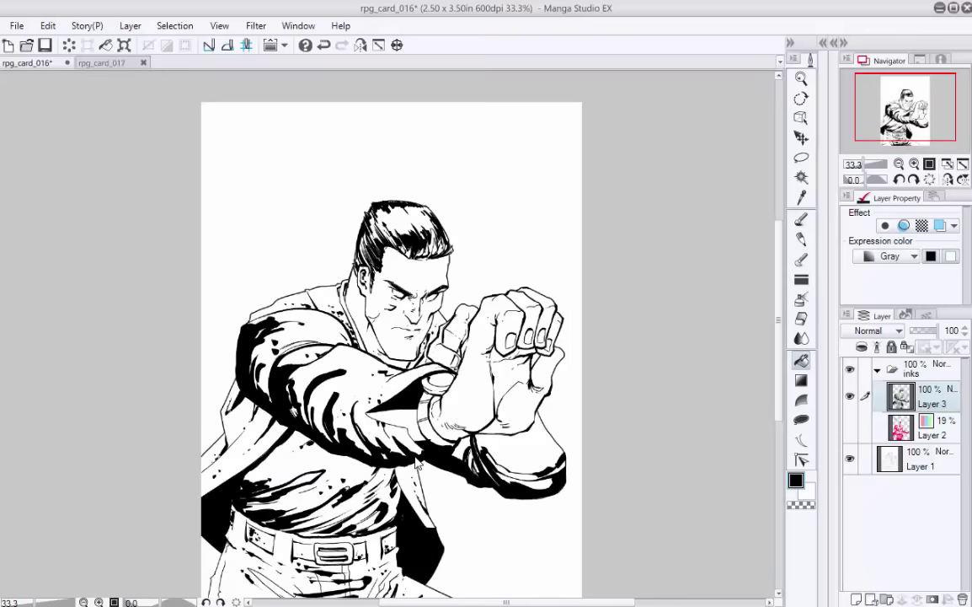
scroll(225, 241, "up", 2)
mouse_move(229, 314)
left_mouse_down()
mouse_move(226, 241)
mouse_move(140, 225)
left_mouse_up()
key("p")
key("x")
mouse_move(518, 381)
left_mouse_down()
mouse_move(508, 402)
mouse_move(457, 402)
left_mouse_up()
mouse_move(515, 375)
left_mouse_down()
mouse_move(492, 400)
mouse_move(430, 406)
left_mouse_up()
mouse_move(487, 379)
left_mouse_down()
mouse_move(423, 408)
mouse_move(452, 396)
left_mouse_up()
- Ink black marks on the wrist and inside the near cuff opening, and add short fold strokes to the far sleeve
key("x")
left_click_drag(535, 341, 525, 351)
mouse_move(591, 331)
left_mouse_down()
mouse_move(536, 345)
mouse_move(530, 358)
left_mouse_up()
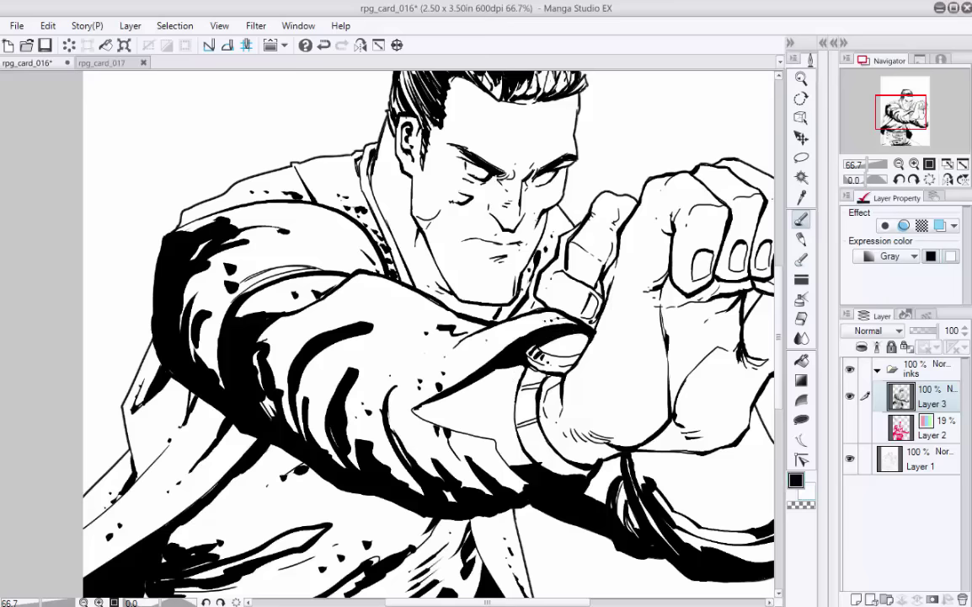
mouse_move(447, 401)
left_mouse_down()
mouse_move(469, 434)
mouse_move(451, 416)
left_mouse_up()
left_click_drag(472, 401, 370, 384)
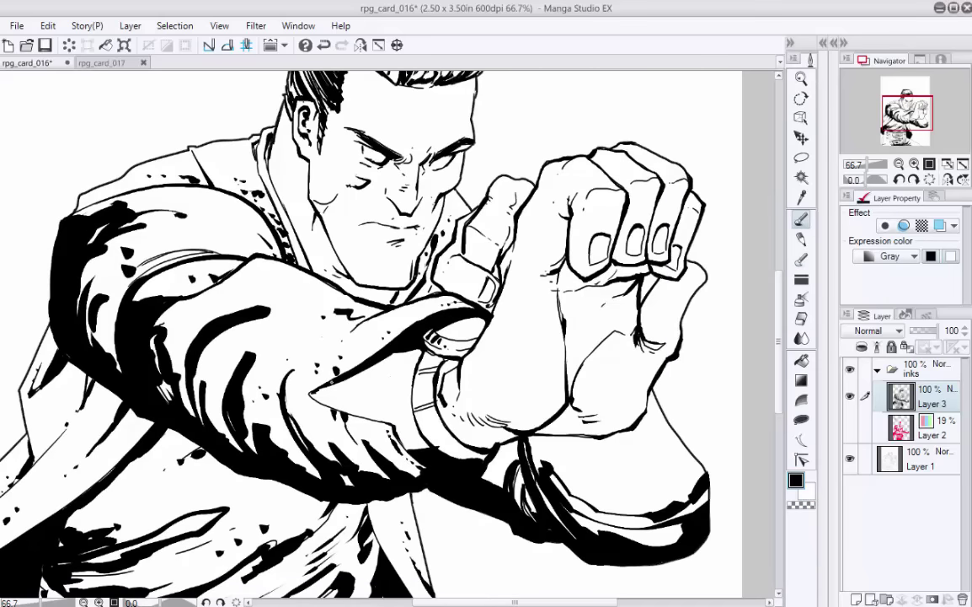
mouse_move(581, 438)
left_mouse_down()
mouse_move(430, 420)
mouse_move(463, 438)
left_mouse_up()
mouse_move(391, 402)
left_mouse_down()
mouse_move(442, 430)
mouse_move(394, 423)
left_mouse_up()
left_click_drag(402, 429, 412, 433)
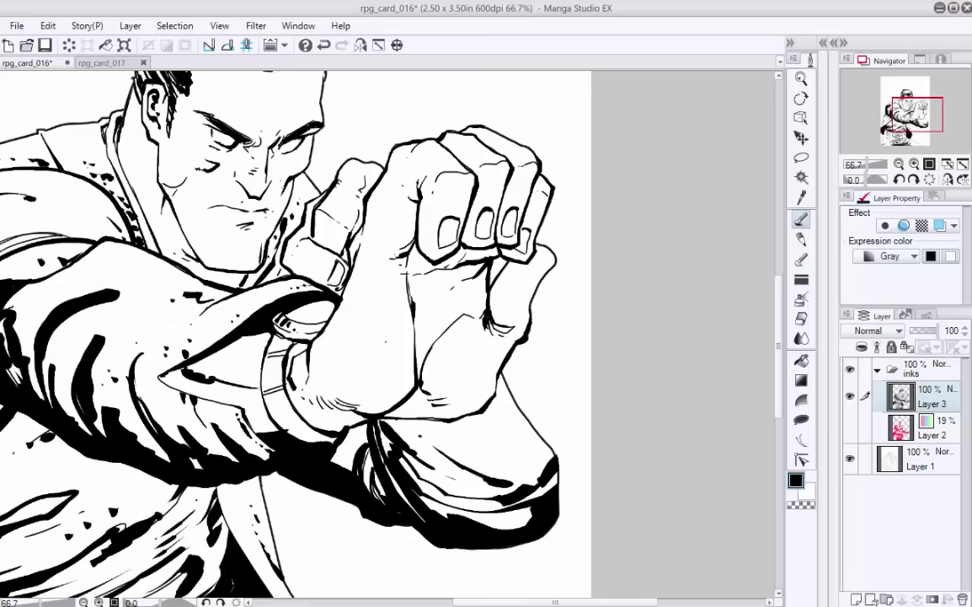
- Ink short black shadow strokes on the neck below the chin and along the collar
left_click_drag(371, 379, 580, 497)
left_click_drag(432, 384, 422, 397)
left_click_drag(454, 386, 442, 402)
left_click_drag(505, 298, 493, 322)
left_click_drag(492, 378, 478, 396)
- Ink the jacket edge below the far forearm, correcting the shape with white and adding small black marks
mouse_move(342, 391)
left_mouse_down()
mouse_move(321, 362)
mouse_move(312, 80)
left_mouse_up()
left_click_drag(470, 281, 460, 312)
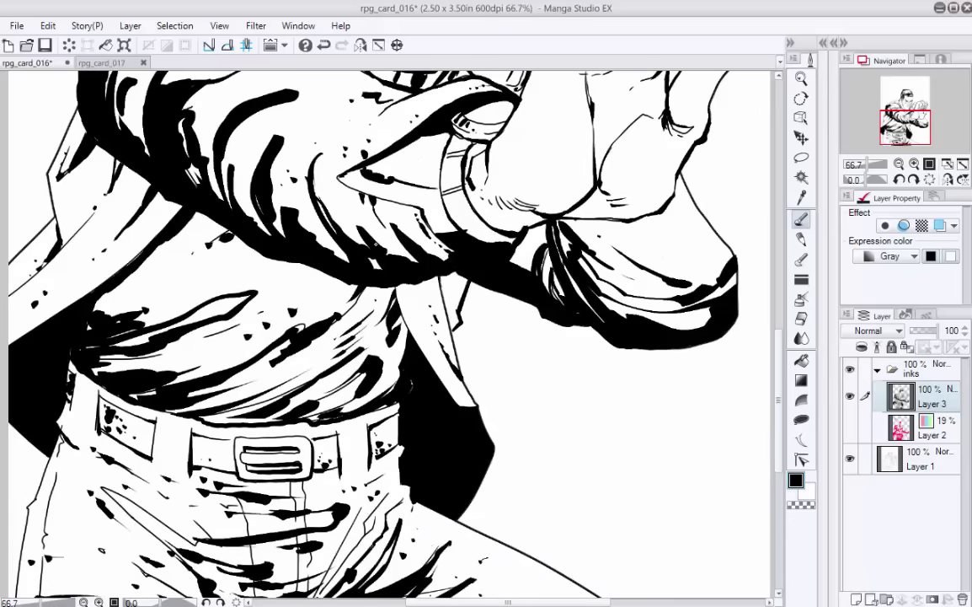
left_click_drag(377, 245, 398, 208)
key("x")
left_click_drag(460, 244, 464, 276)
key("x")
left_click_drag(481, 285, 473, 289)
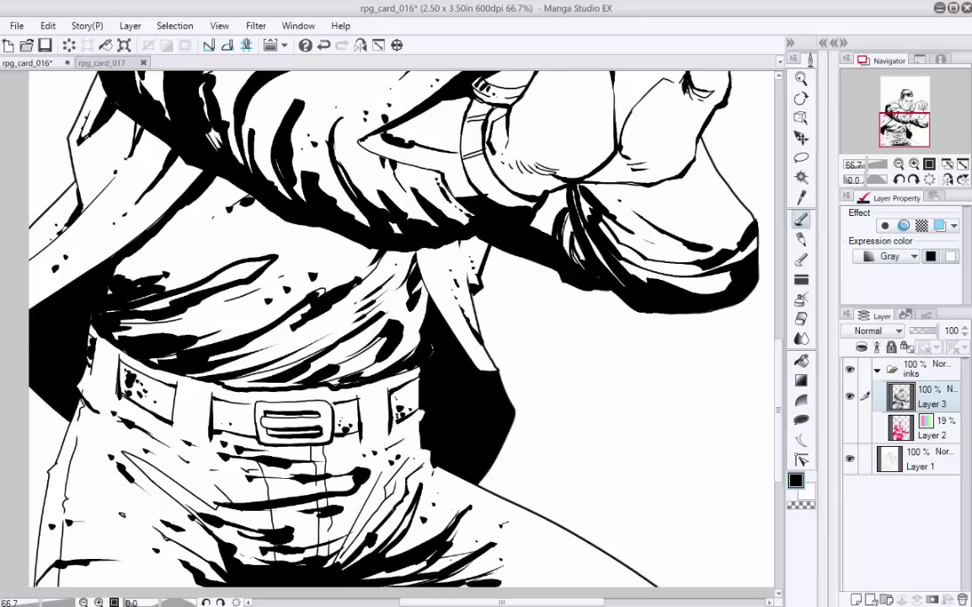
- Add a few small black texture marks around the near hip and the trousers
left_click_drag(291, 404, 406, 247)
left_click_drag(152, 279, 170, 286)
left_click_drag(179, 276, 186, 286)
left_click_drag(291, 244, 322, 354)
left_click(310, 343)
- Examine the whole inked figure zoomed out and in a mirrored view
key("ctrl+minus")
key("ctrl+minus")
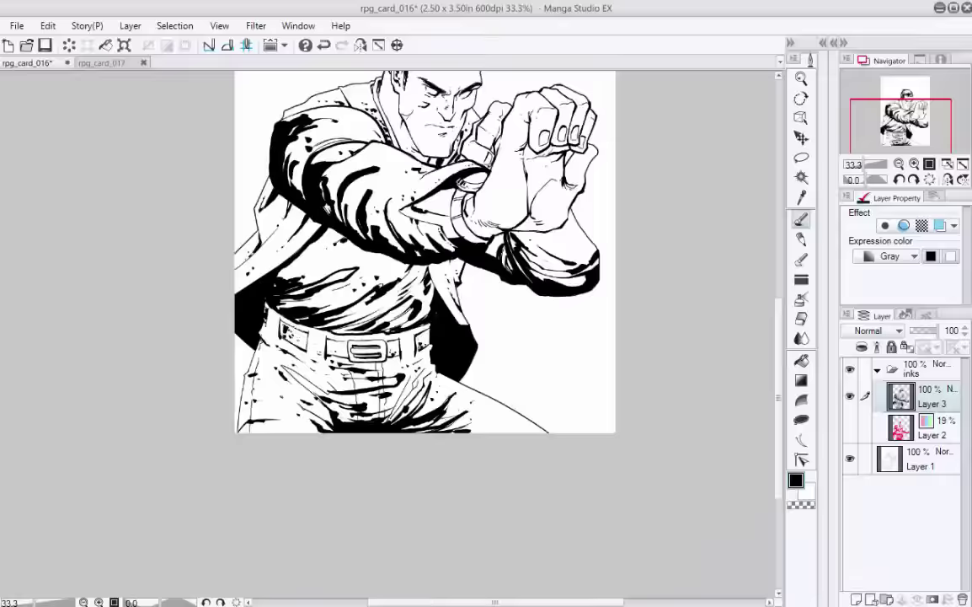
left_click_drag(370, 253, 374, 379)
left_click(360, 46)
left_click(360, 45)
key("ctrl+plus")
key("ctrl+plus")
- Add crease marks to the fingers and knuckles and feather the fold shadow on the upper part of the near sleeve
left_click_drag(386, 95, 415, 289)
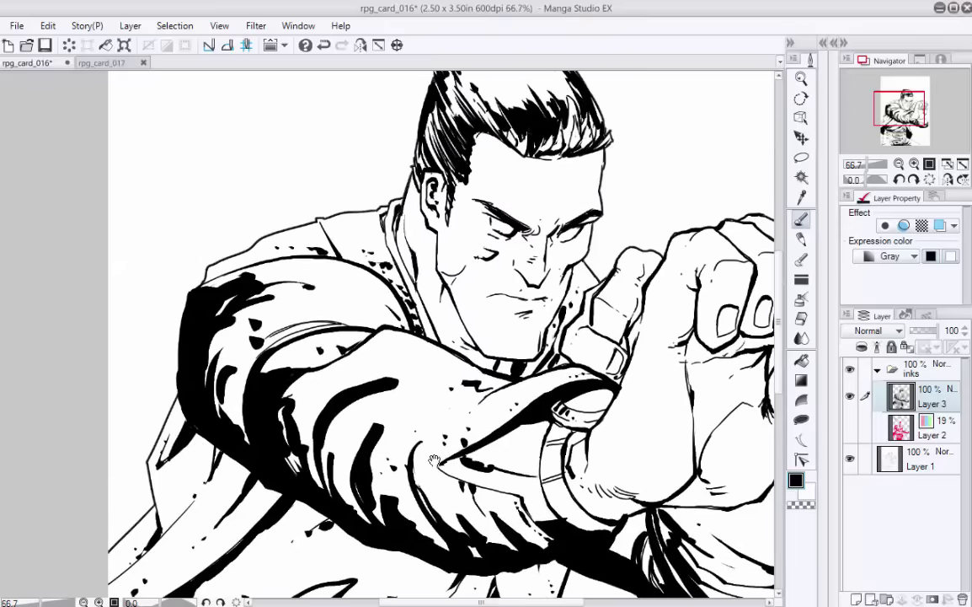
left_click_drag(428, 449, 278, 408)
left_click_drag(426, 293, 416, 306)
left_click_drag(506, 209, 567, 187)
left_click_drag(286, 405, 465, 386)
left_click_drag(420, 358, 403, 371)
left_click_drag(412, 353, 397, 364)
left_click_drag(435, 324, 402, 325)
- Add a new layer, touch up the eyes, mouth and jaw with fine ink marks, and save the file
mouse_move(286, 328)
left_mouse_down()
mouse_move(233, 336)
mouse_move(155, 416)
left_mouse_up()
key("ctrl+shift+n")
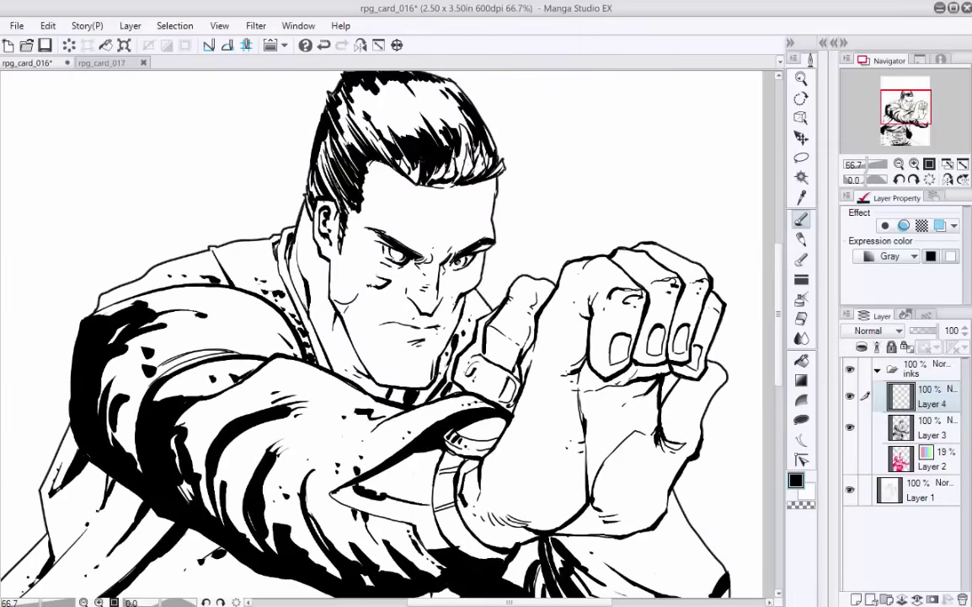
key("x")
key("x")
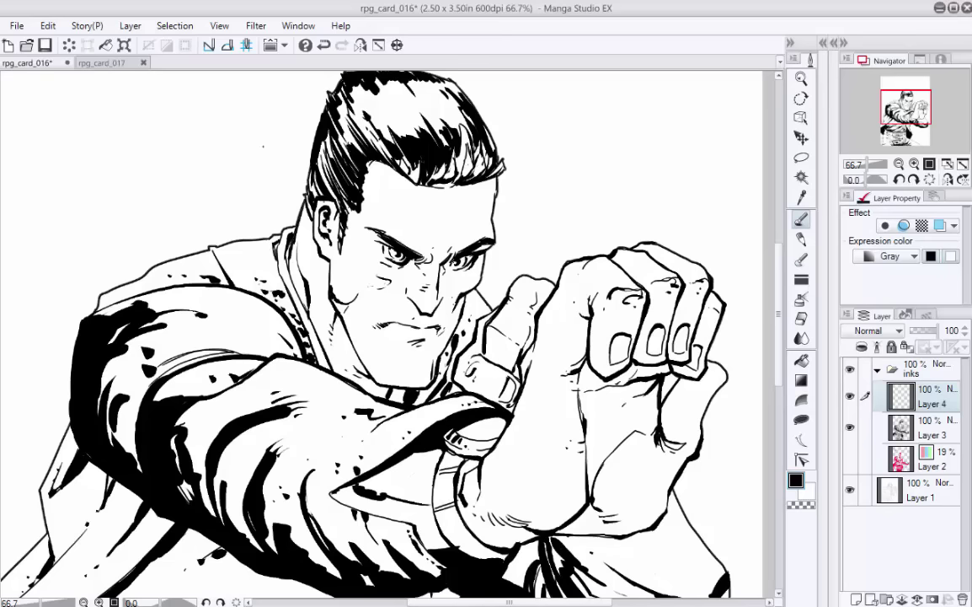
left_click_drag(278, 188, 322, 177)
left_click_drag(267, 435, 224, 304)
key("ctrl+s")
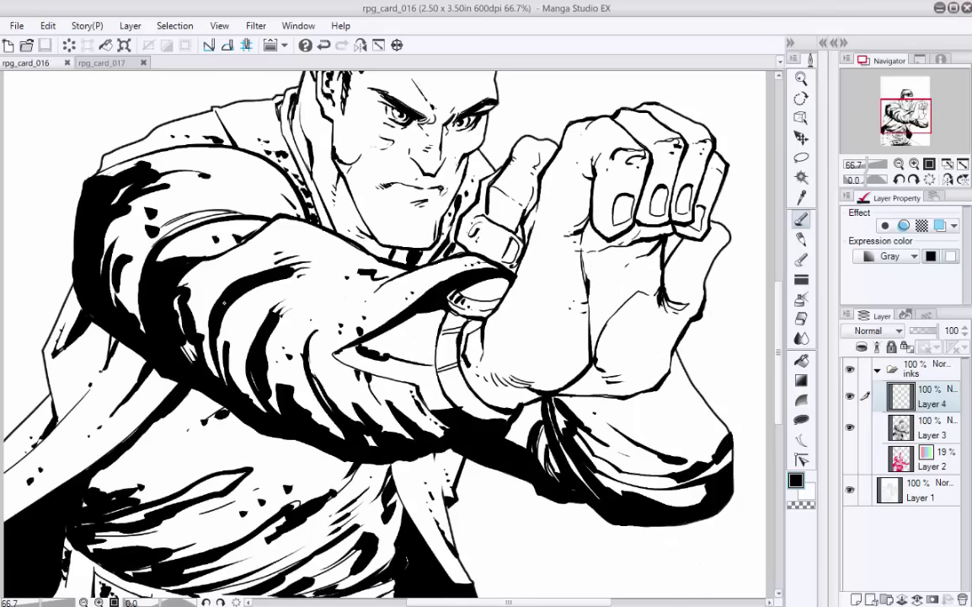
- Add another layer at the top of the inks folder and set the drawing colour to bright crimson (H 344, S 100, V 100)
key("ctrl+shift+n")
left_click(823, 43)
left_click(778, 529)
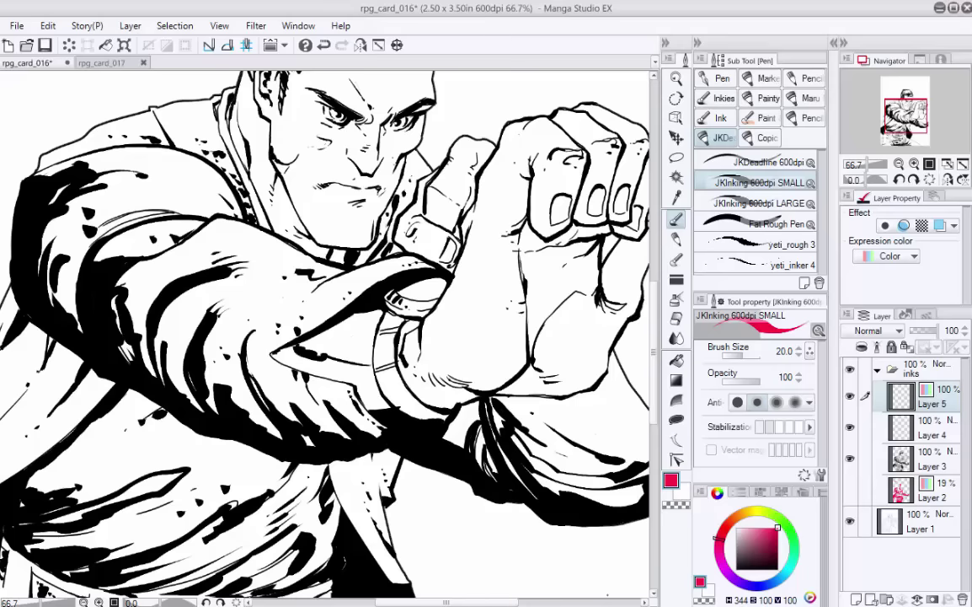
key("ctrl+minus")
key("ctrl+minus")
left_click_drag(293, 336, 316, 384)
left_click_drag(162, 248, 459, 286)
left_click_drag(176, 303, 381, 414)
key("ctrl+z")
key("ctrl+z")
left_click_drag(169, 271, 416, 439)
left_click_drag(177, 273, 524, 317)
key("ctrl+z")
key("ctrl+z")
- Set the expression color of the new top layer to Gray
left_click_drag(379, 337, 387, 309)
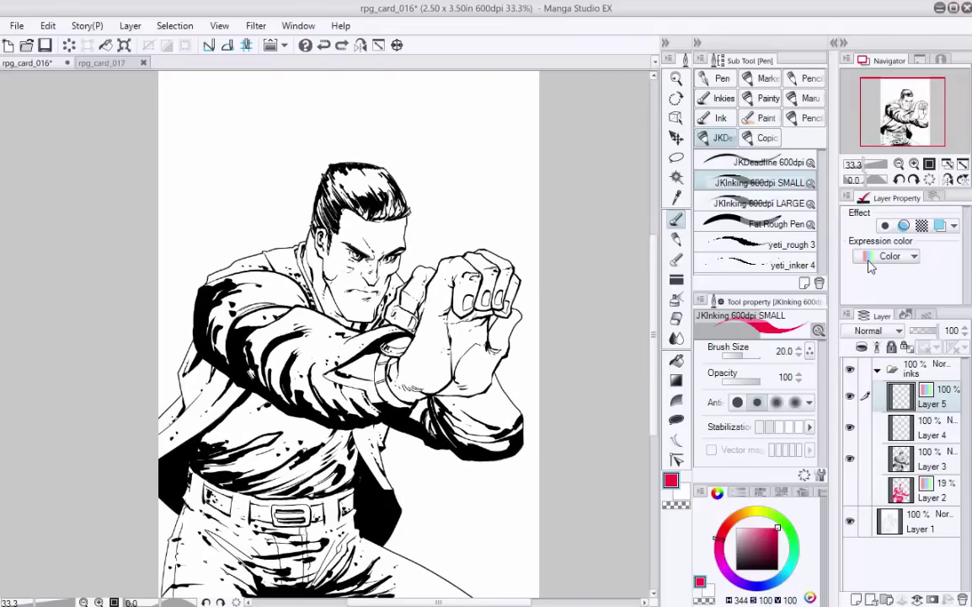
left_click(866, 258)
left_click(864, 285)
- Choose the Scattered saturated line tool for drawing on the new top layer
left_click(675, 379)
left_click(675, 358)
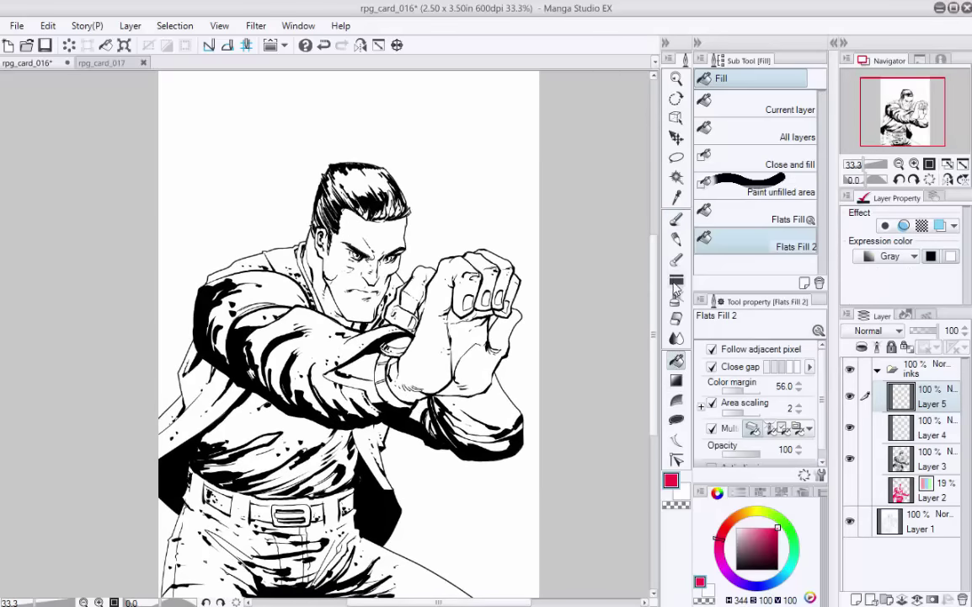
left_click(676, 279)
left_click(676, 439)
left_click(676, 419)
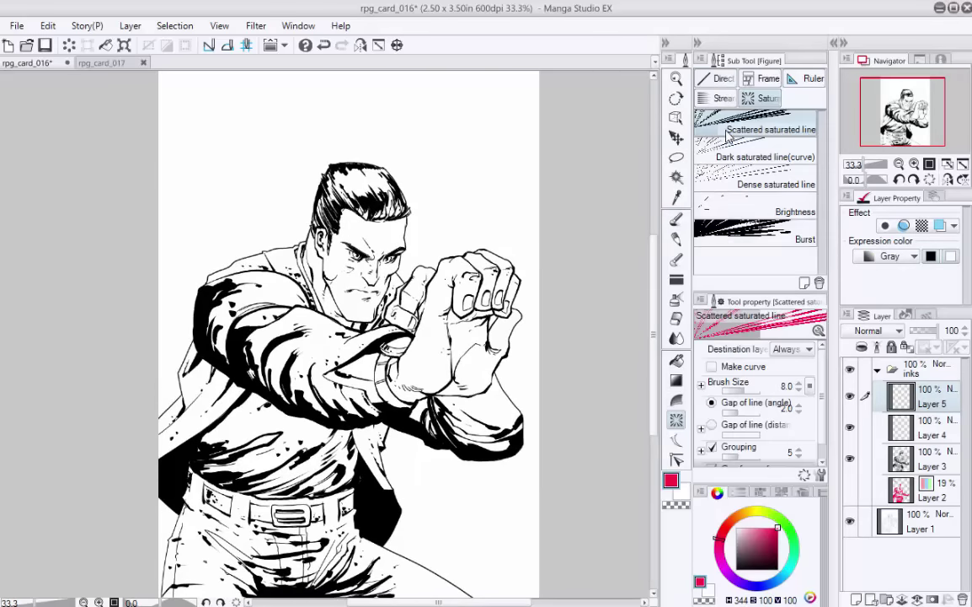